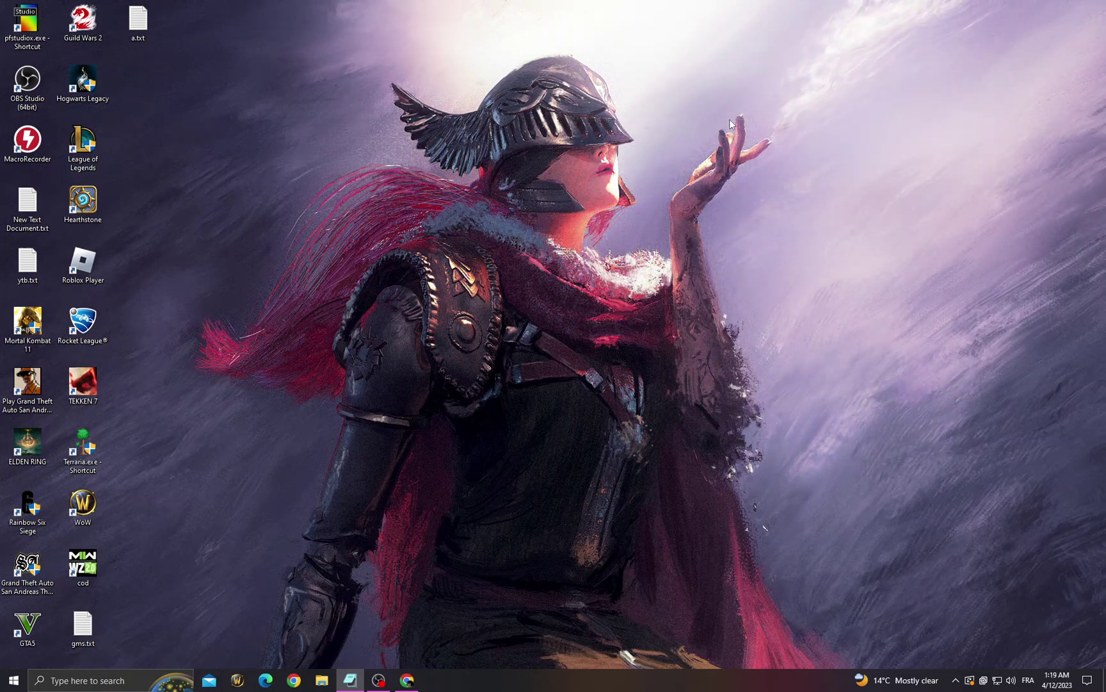
Open the taskbar search panel to look up 'view advanced system settings'
left_click(102, 677)
type("v")
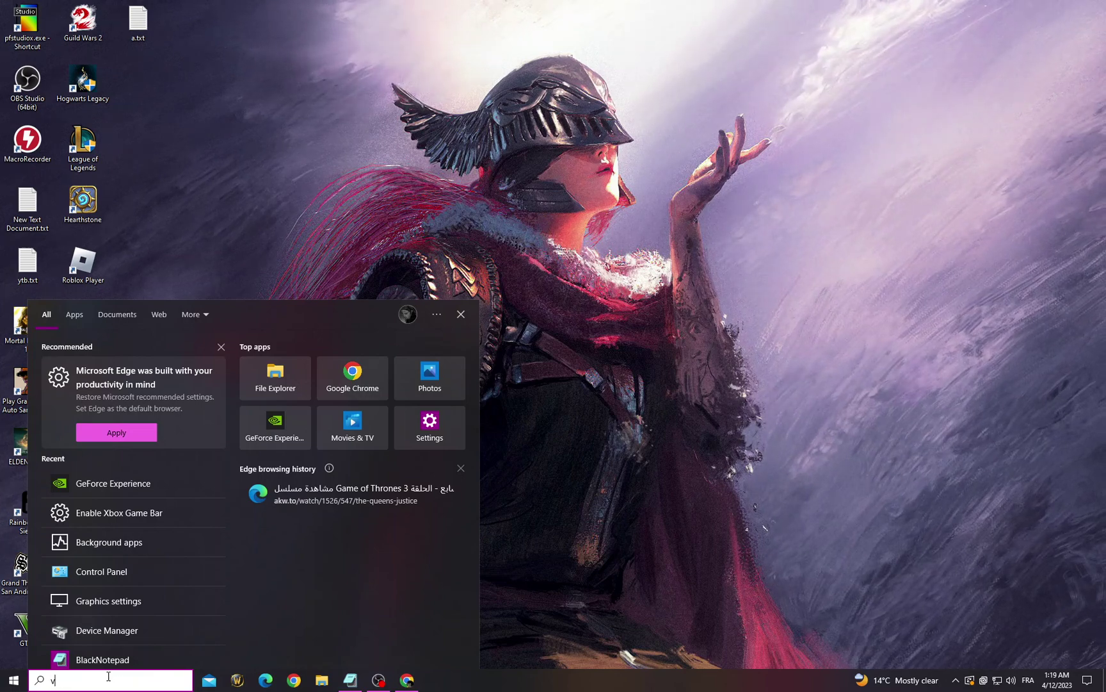
type("iew advanced system settings")
Set Performance Options to 'Adjust for best performance' and close both system dialogs
left_click(124, 357)
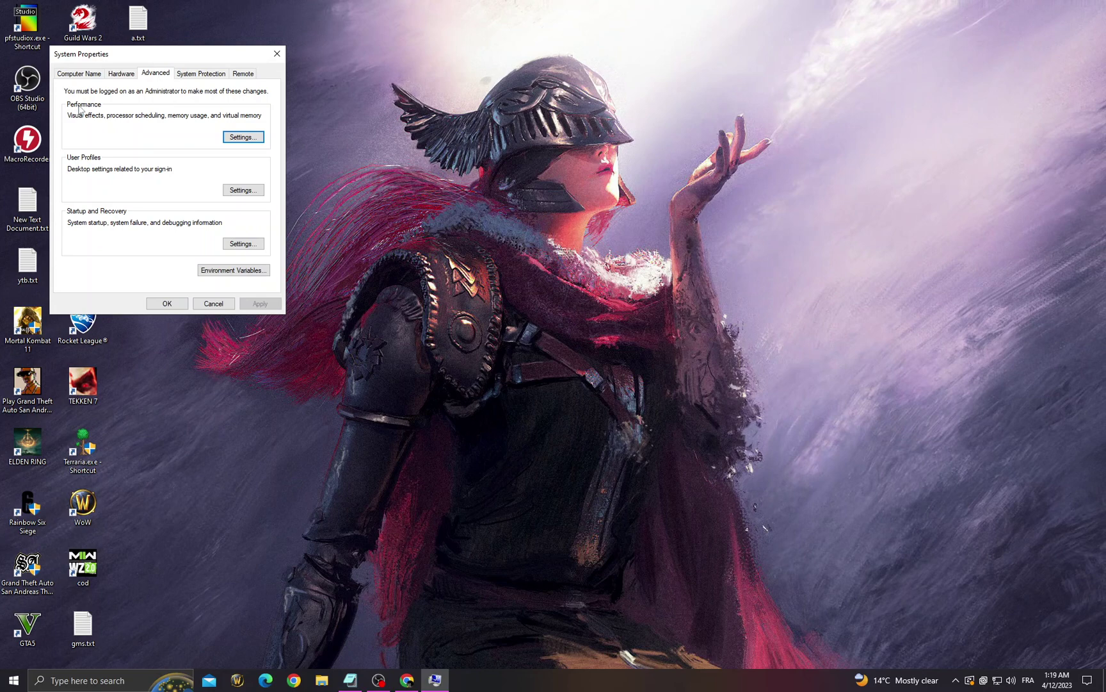
left_click(257, 141)
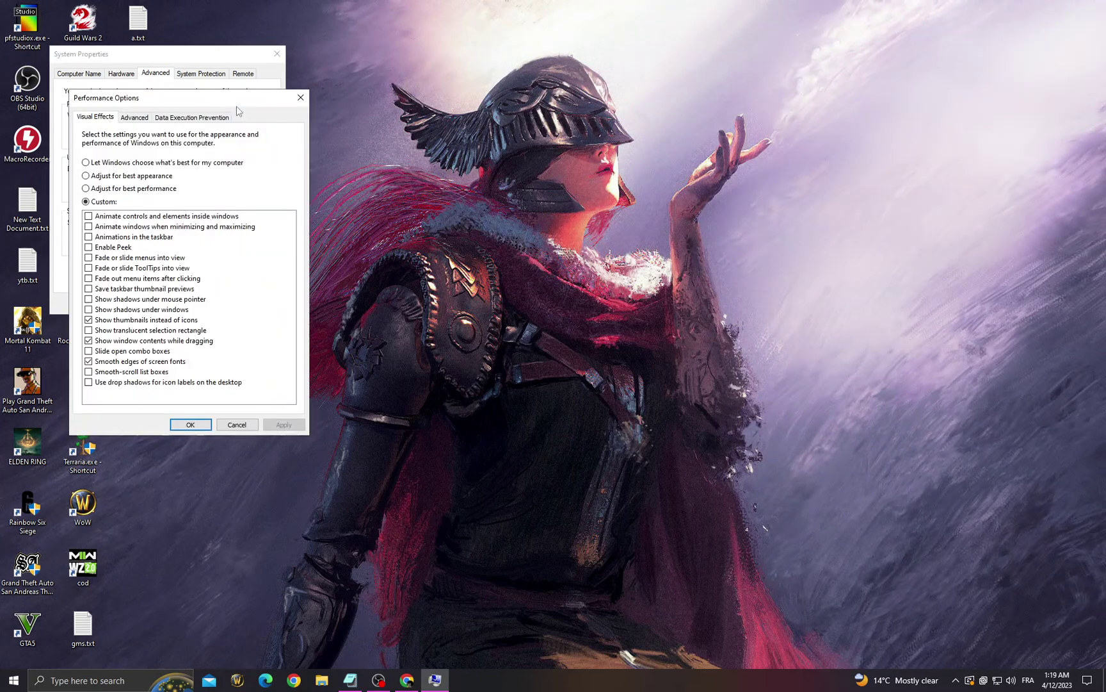
left_click_drag(190, 90, 414, 115)
left_click(404, 207)
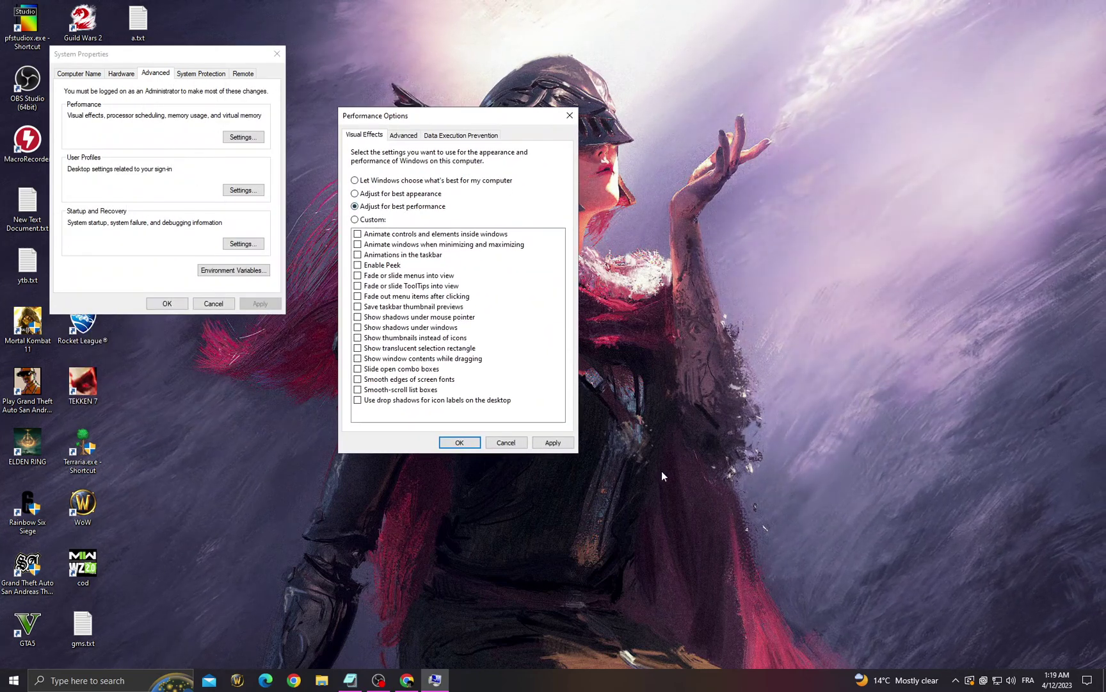
left_click(507, 440)
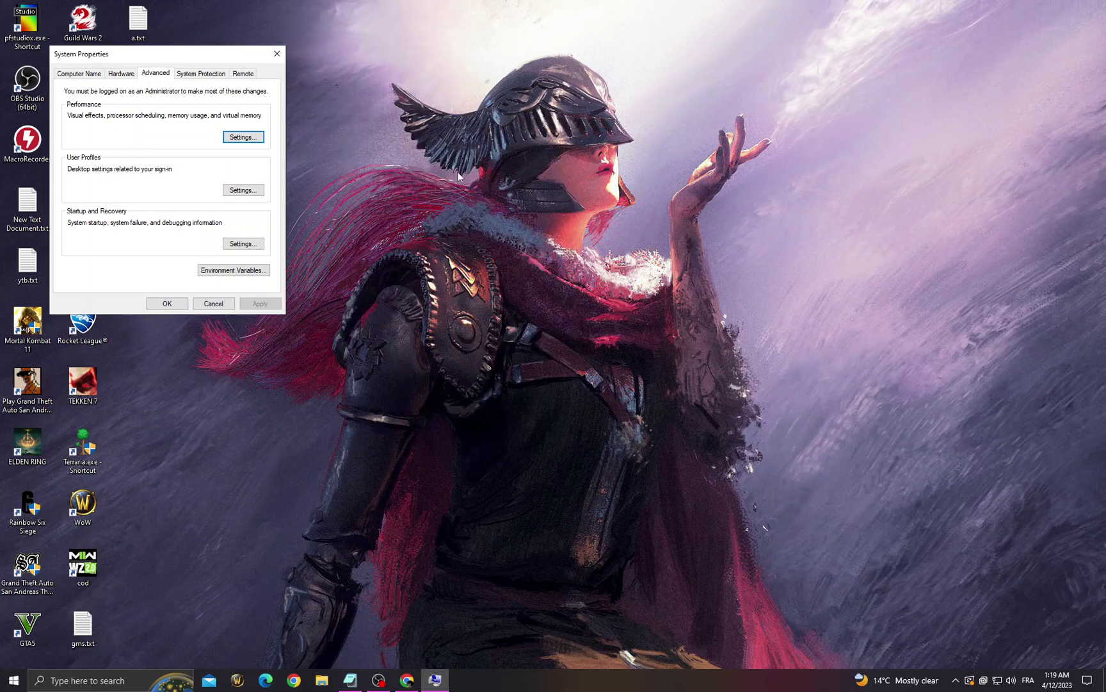
left_click(276, 54)
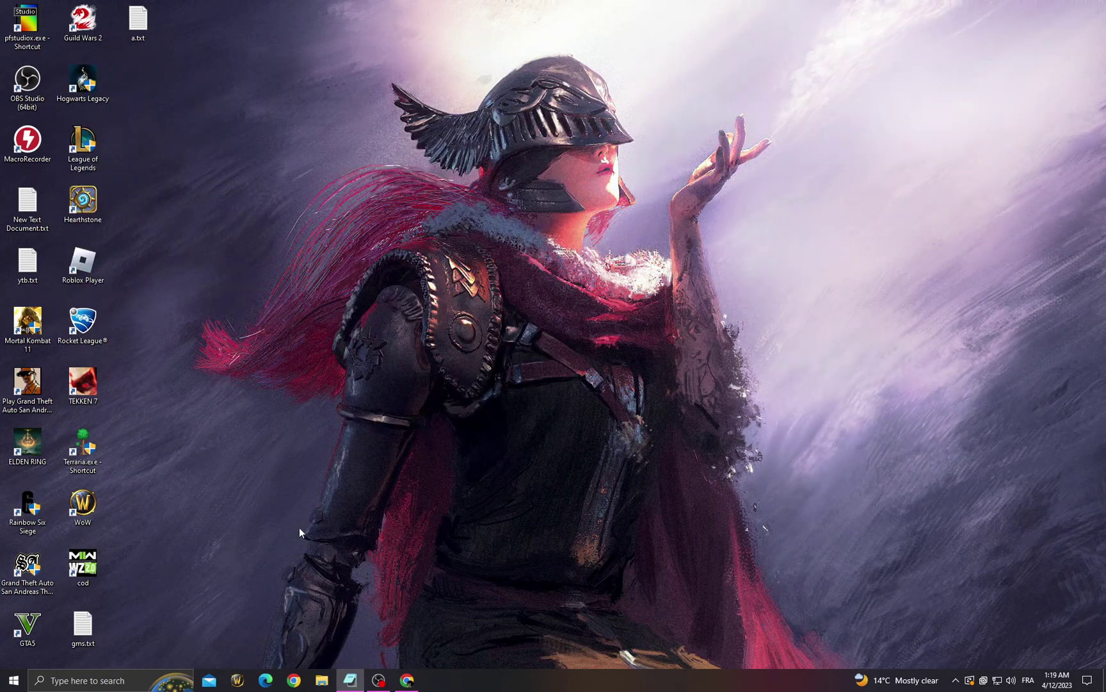
Switch Hardware-accelerated GPU scheduling On in Graphics settings, then close Settings
left_click(102, 680)
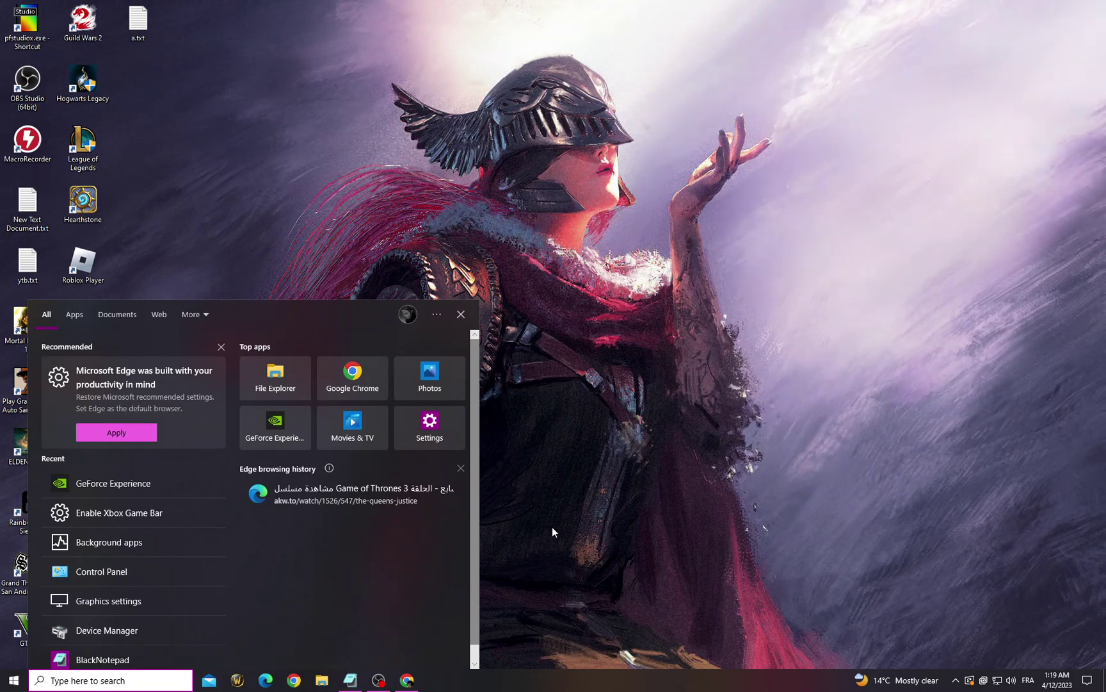
type("grap")
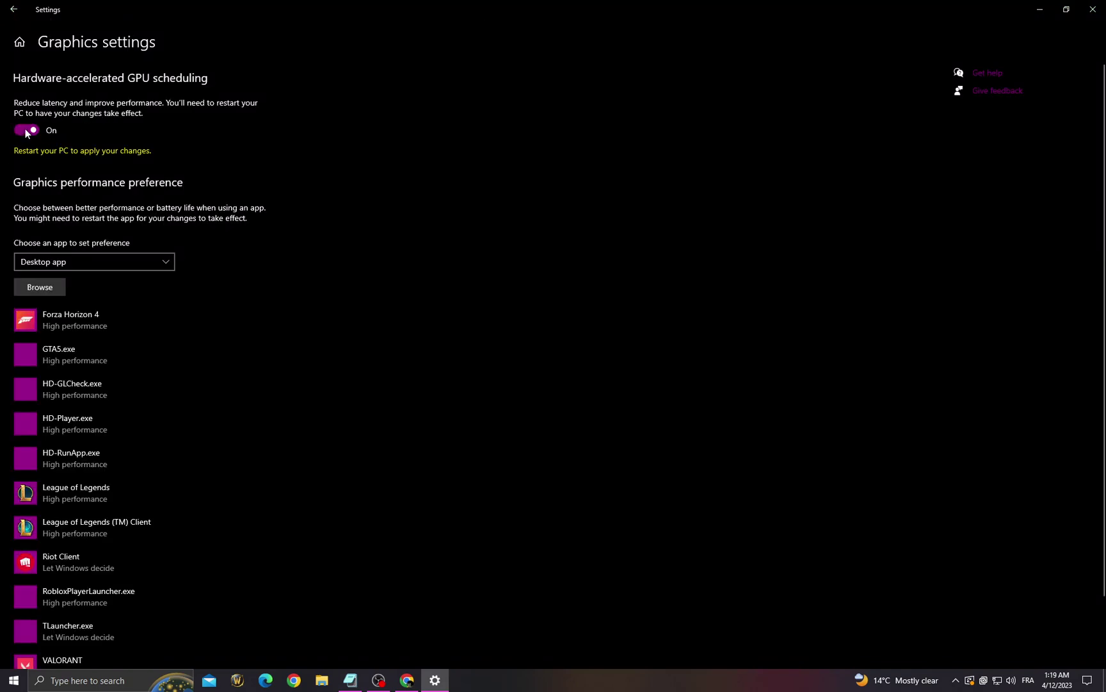
left_click(31, 135)
left_click(1093, 8)
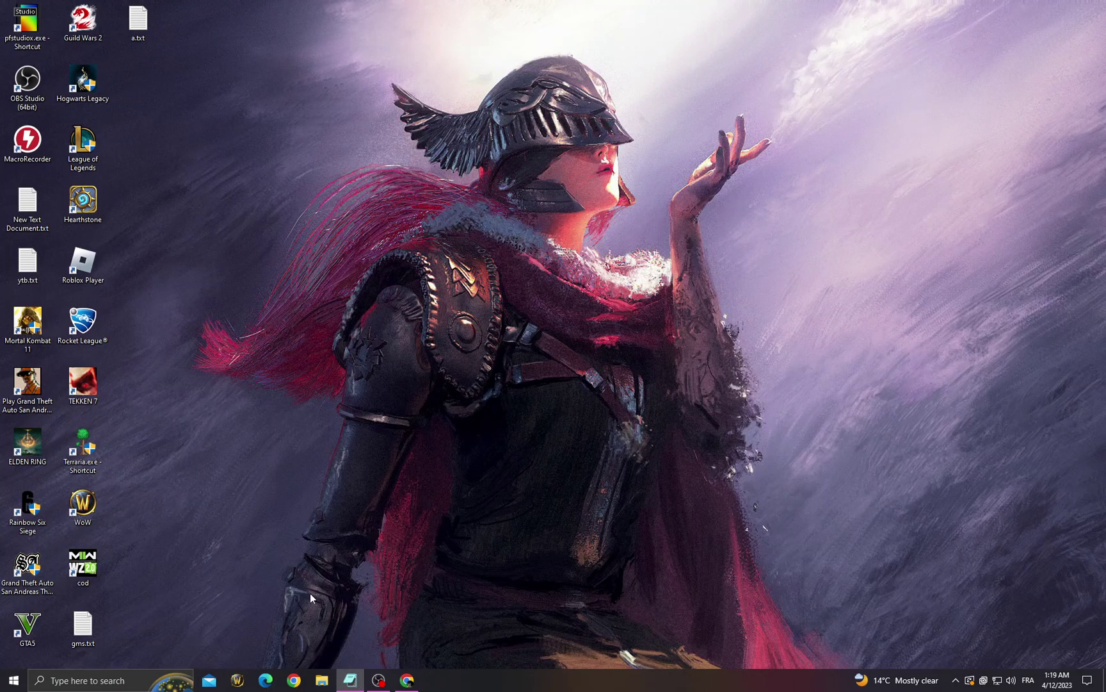
Launch GeForce Experience, check the Game Ready driver under DRIVERS, then open its Settings
left_click(86, 680)
type("ge")
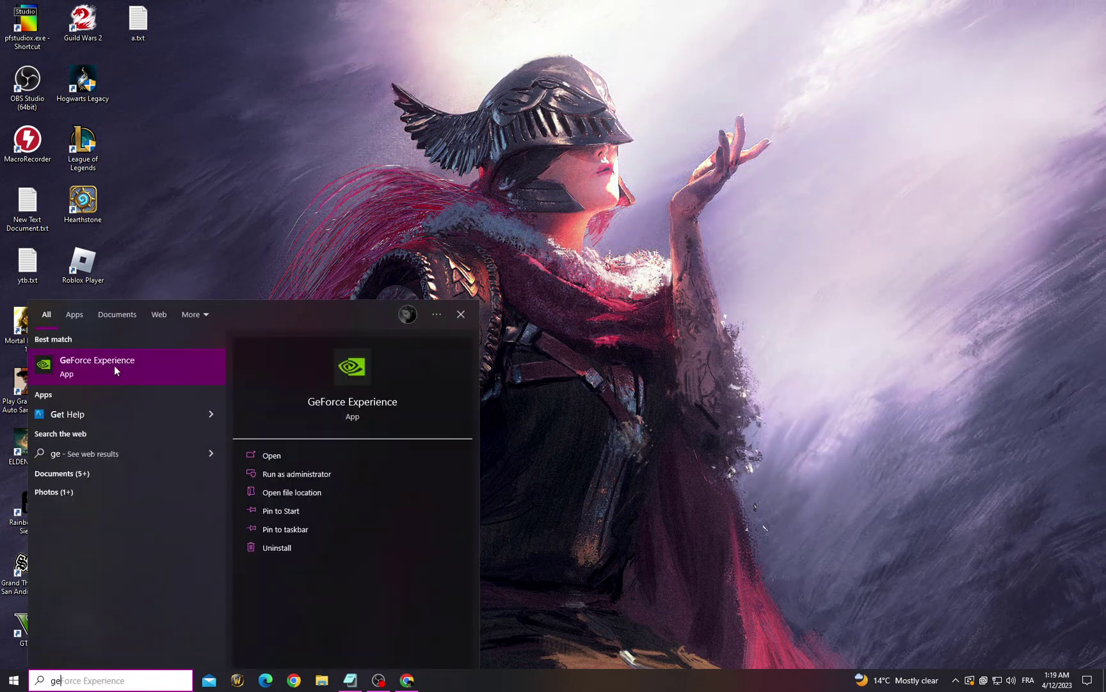
left_click(130, 366)
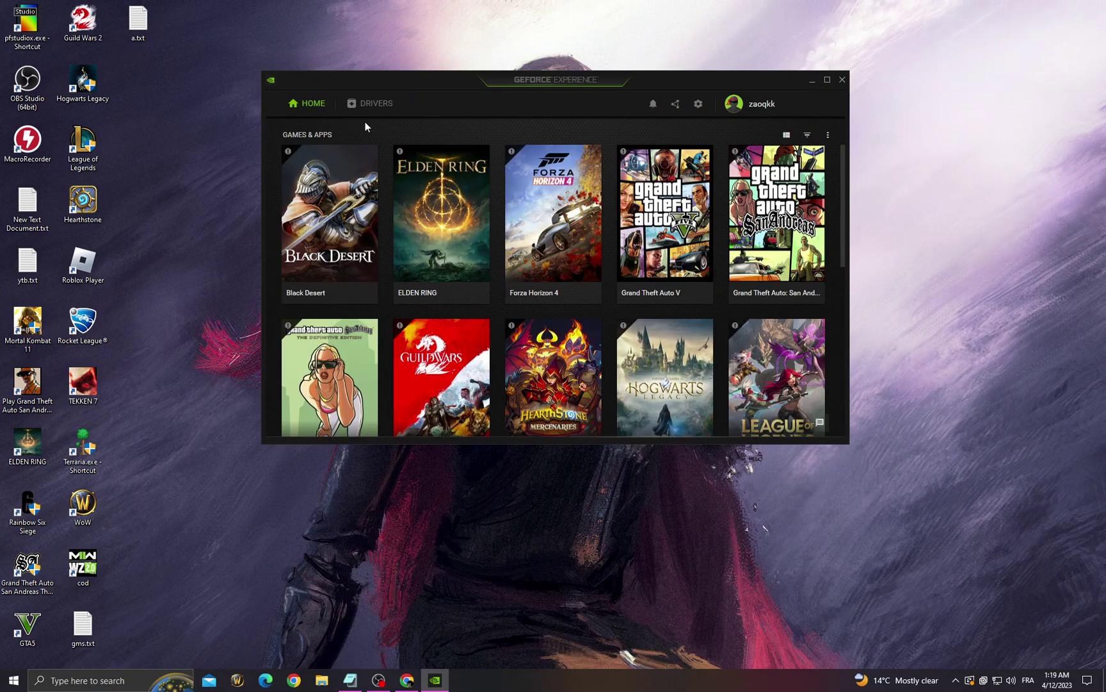
left_click(377, 111)
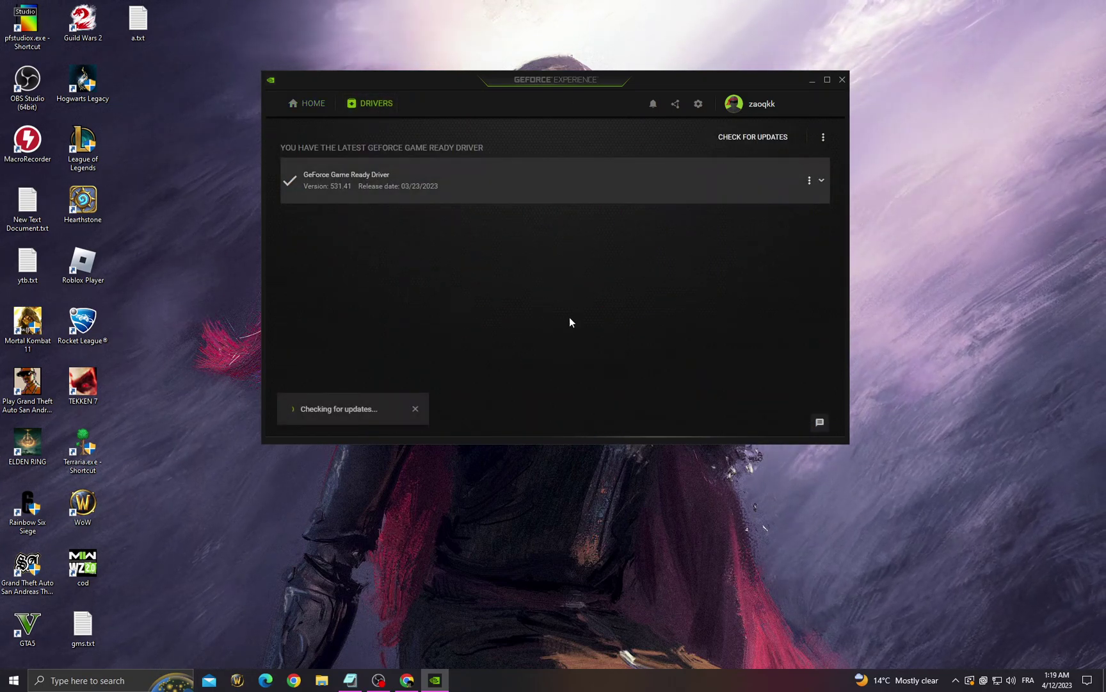
left_click(304, 105)
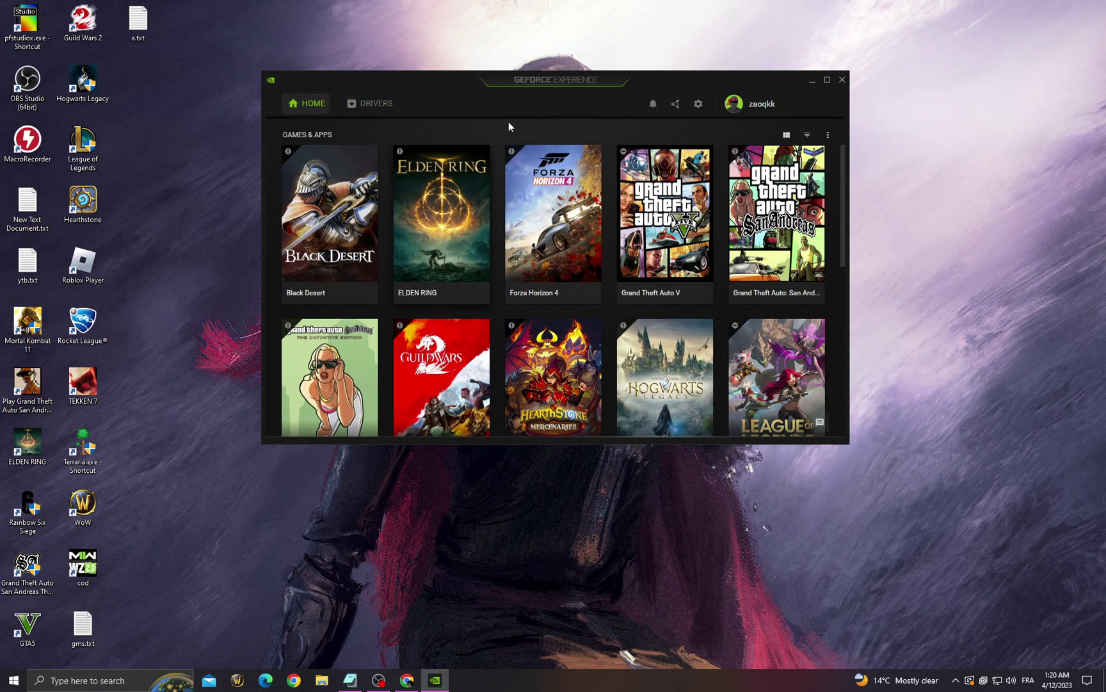
scroll(726, 203, "down", 3)
scroll(727, 204, "up", 3)
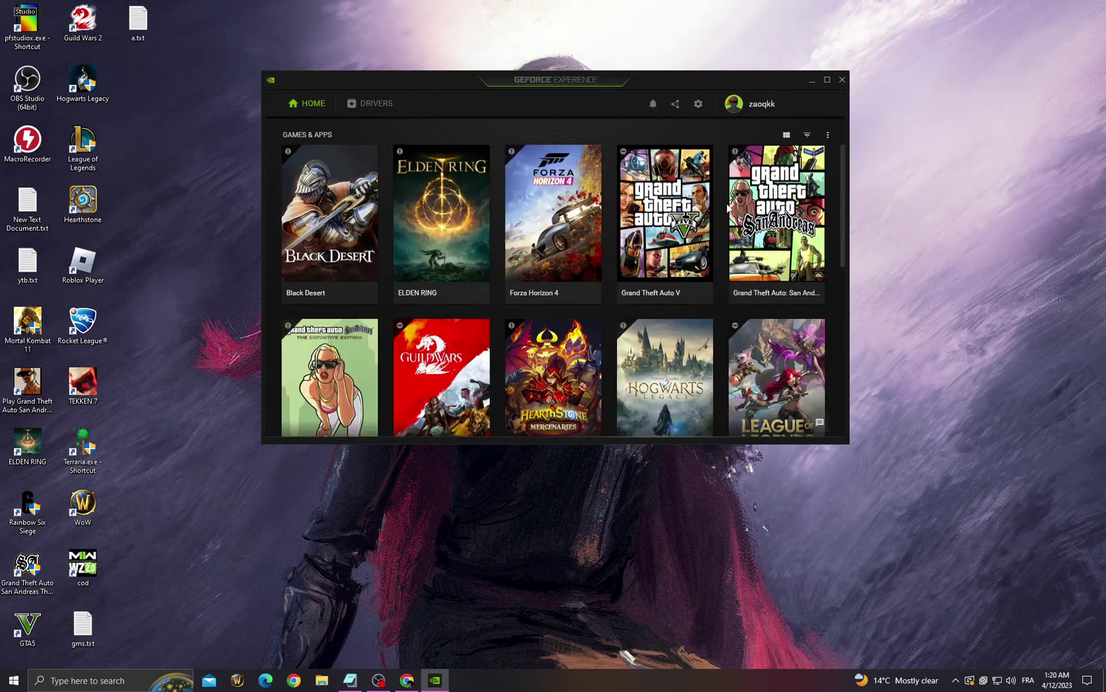
left_click(698, 104)
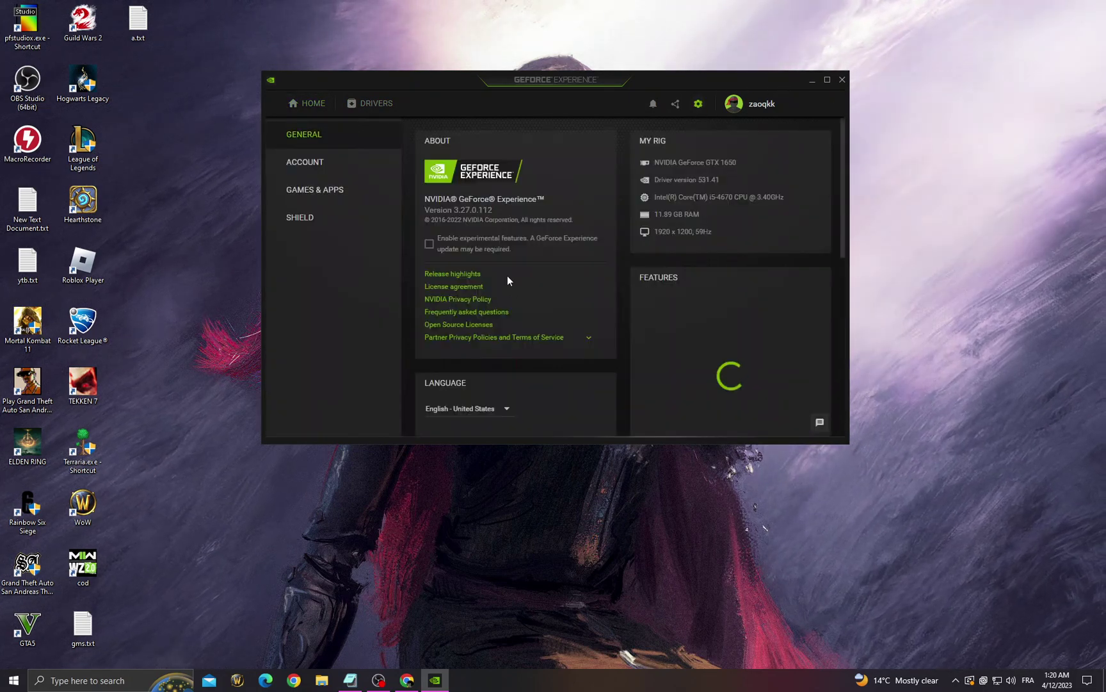
scroll(507, 276, "down", 5)
scroll(507, 282, "up", 3)
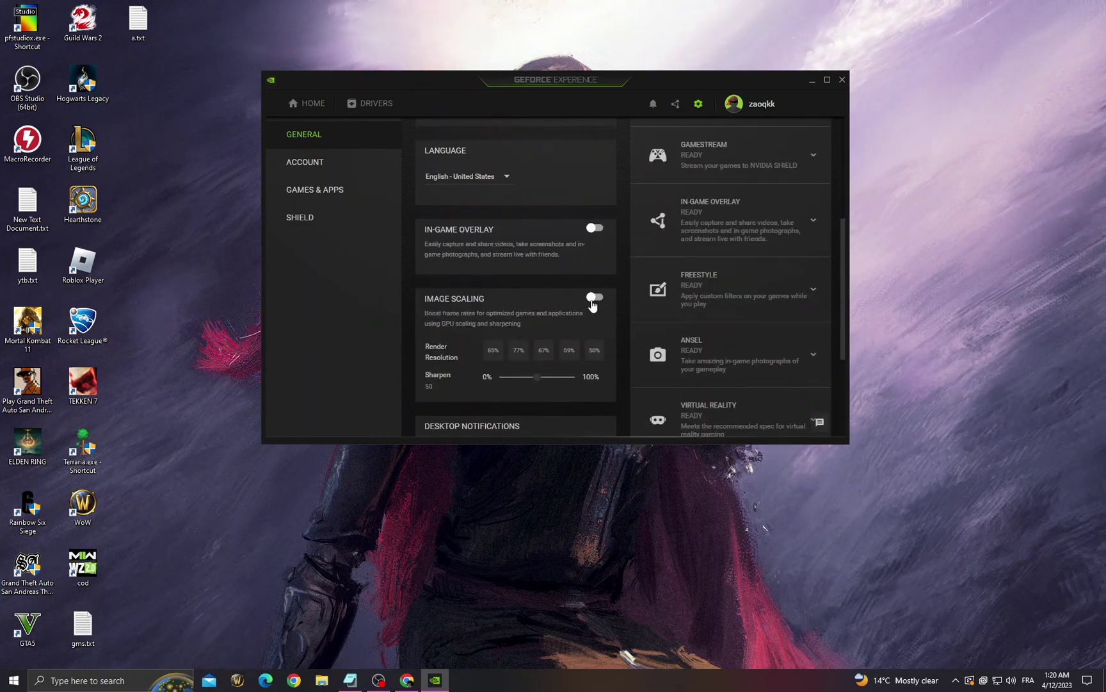
Close GeForce Experience, show the Start menu Restart option, then bring OBS forward
left_click(842, 80)
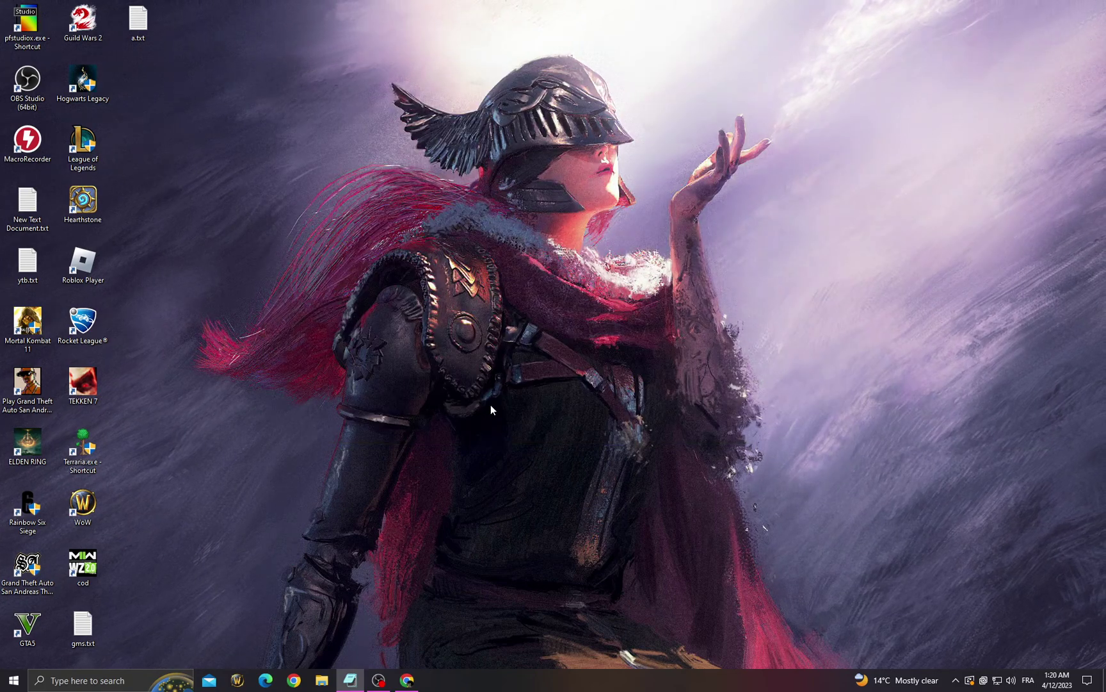
left_click(14, 680)
left_click(13, 654)
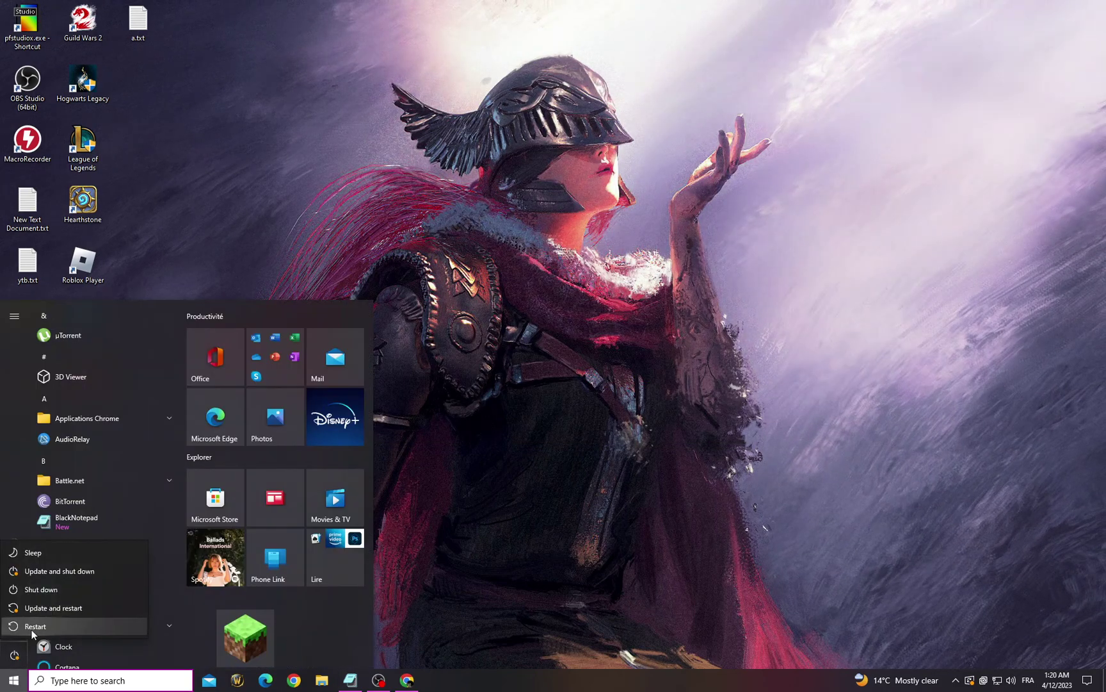
left_click(322, 588)
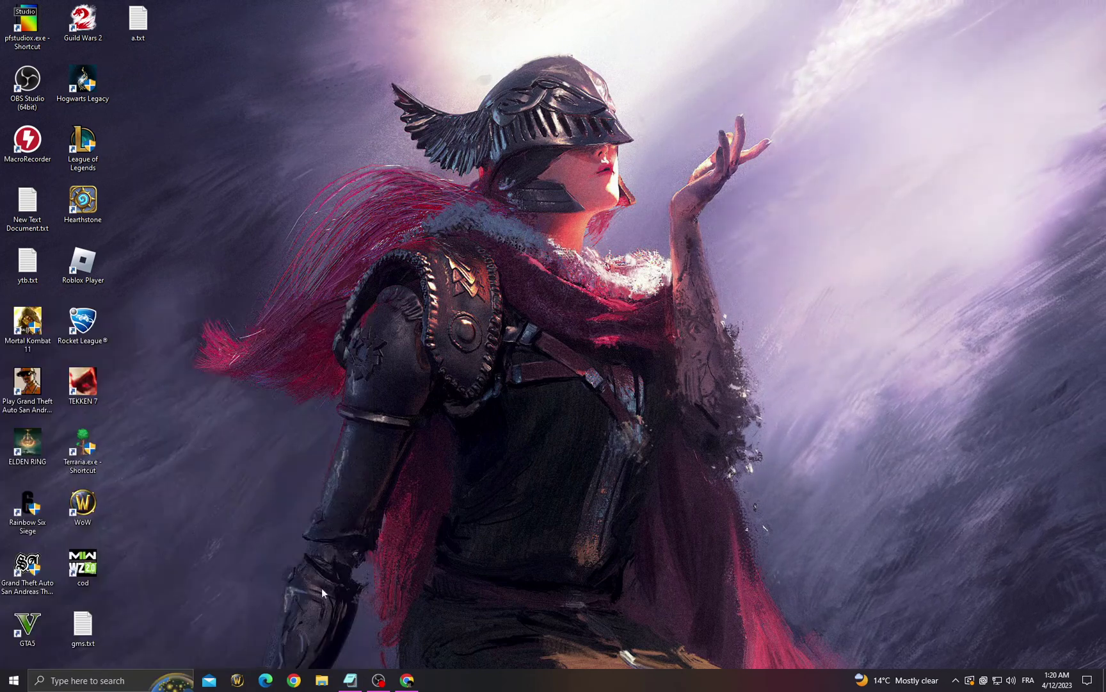
left_click(379, 680)
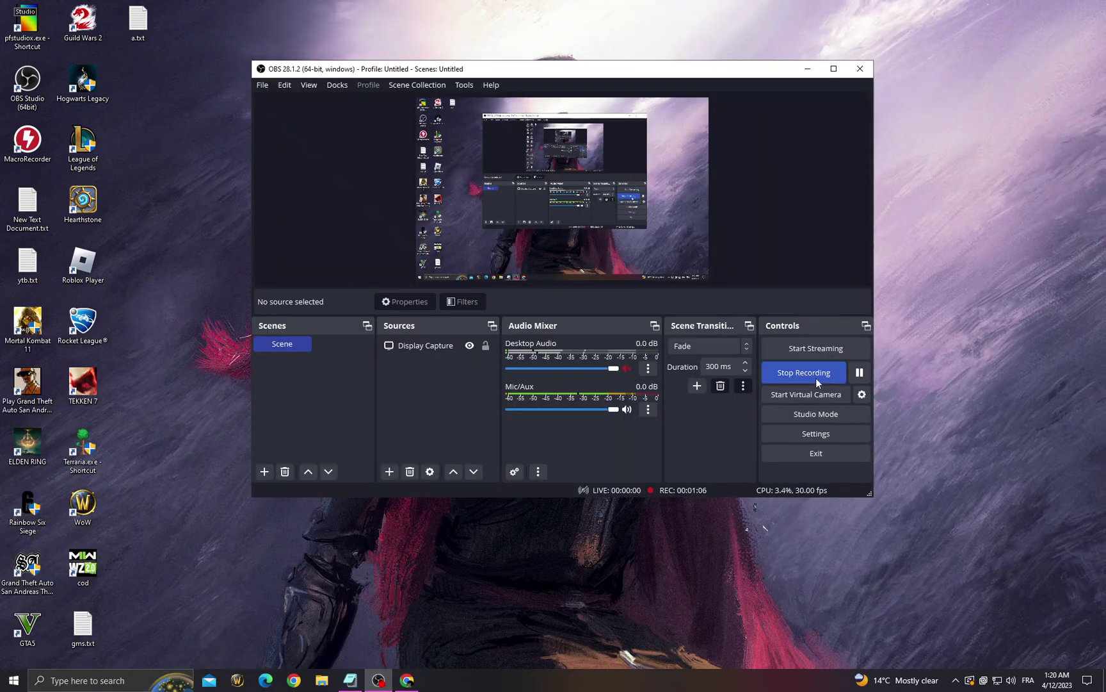